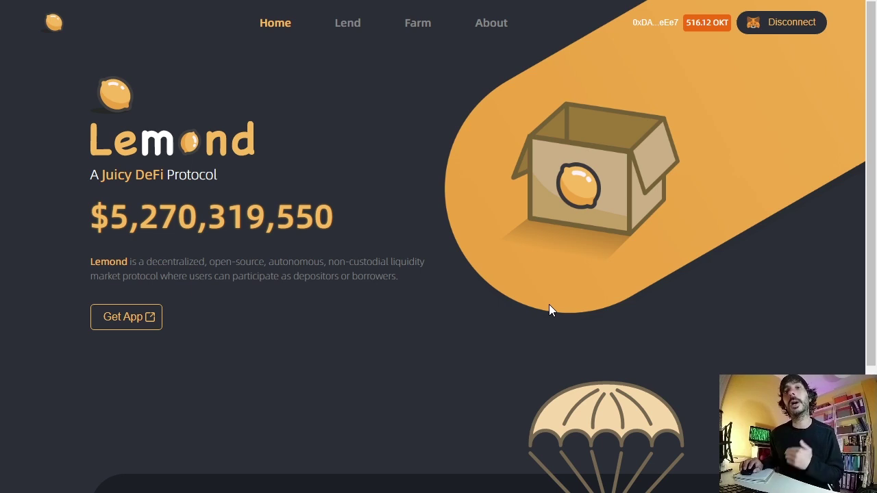
Examine the Lemond home page and its Airdrop section listing the three episodes
{"action": "scroll", "coordinate": [550, 310], "scroll_direction": "down", "scroll_amount": 4}
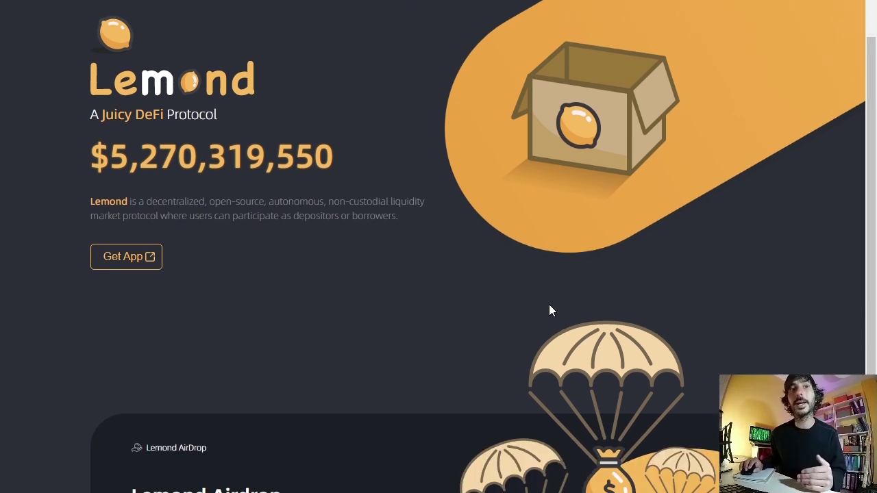
{"action": "scroll", "coordinate": [549, 309], "scroll_direction": "down", "scroll_amount": 1}
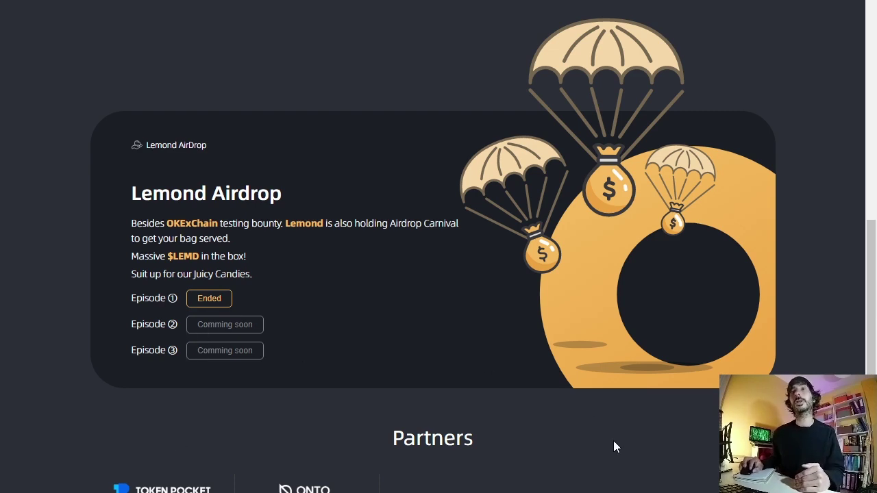
{"action": "scroll", "coordinate": [633, 433], "scroll_direction": "up", "scroll_amount": 4}
{"action": "scroll", "coordinate": [634, 433], "scroll_direction": "up", "scroll_amount": 2}
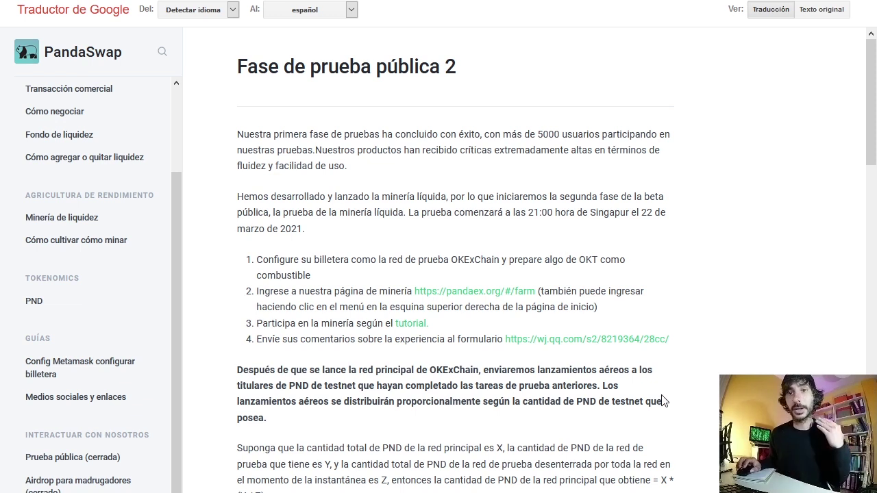
Read the start date and participation steps for PandaSwap's second public test phase
{"action": "mouse_move", "coordinate": [659, 401]}
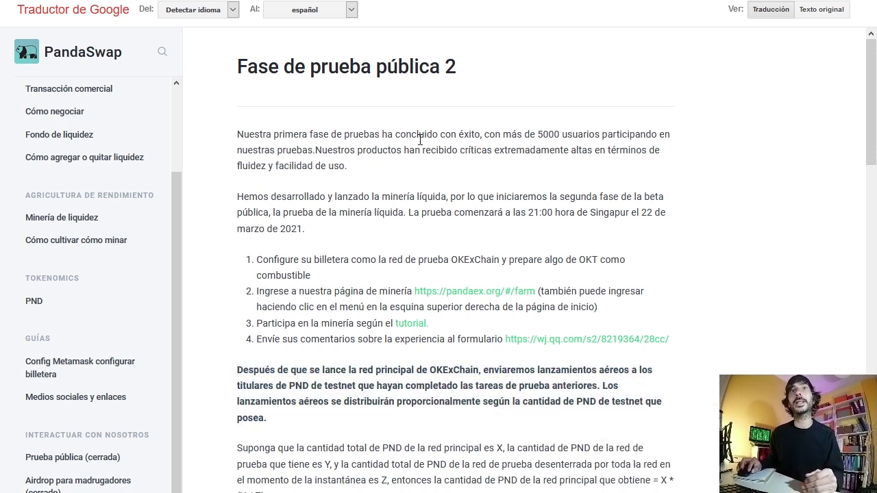
{"action": "mouse_move", "coordinate": [432, 140]}
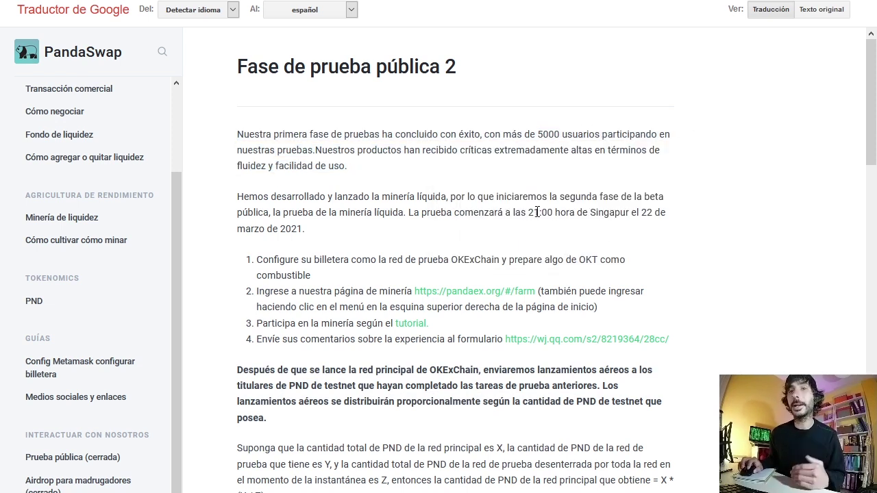
{"action": "left_click_drag", "start_coordinate": [641, 212], "coordinate": [306, 230]}
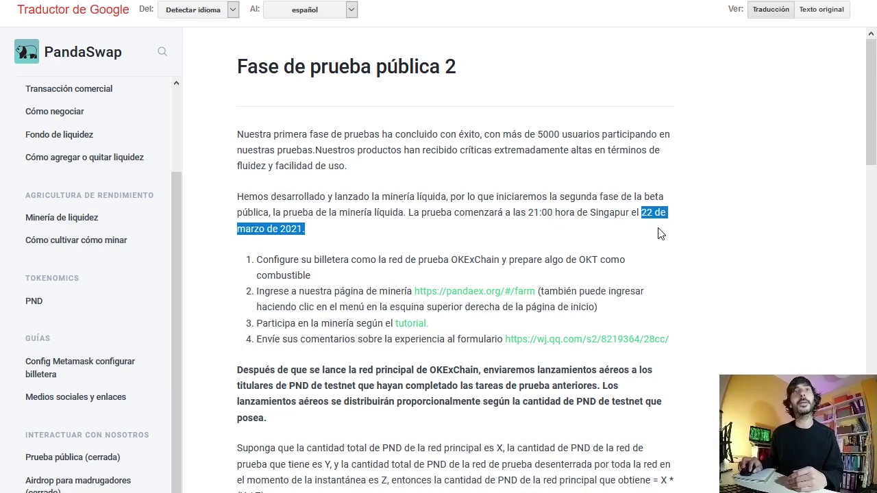
{"action": "left_click", "coordinate": [334, 235]}
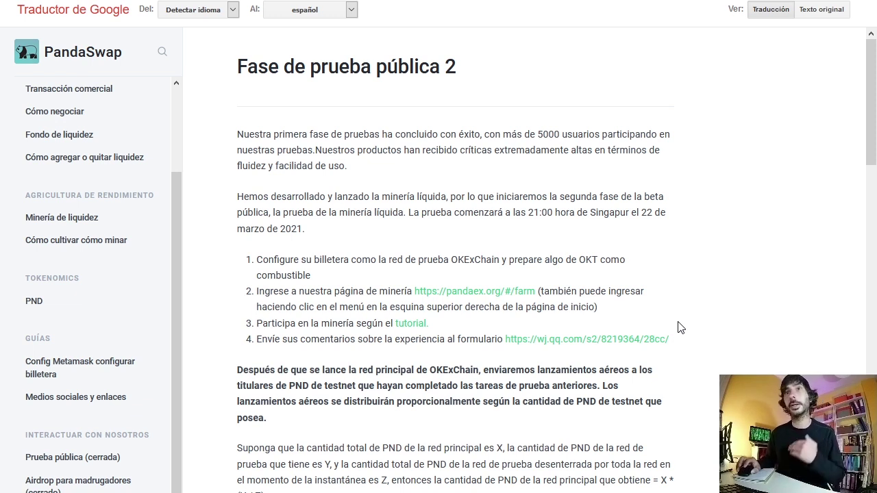
{"action": "left_click_drag", "start_coordinate": [579, 261], "coordinate": [597, 262]}
{"action": "left_click", "coordinate": [744, 284]}
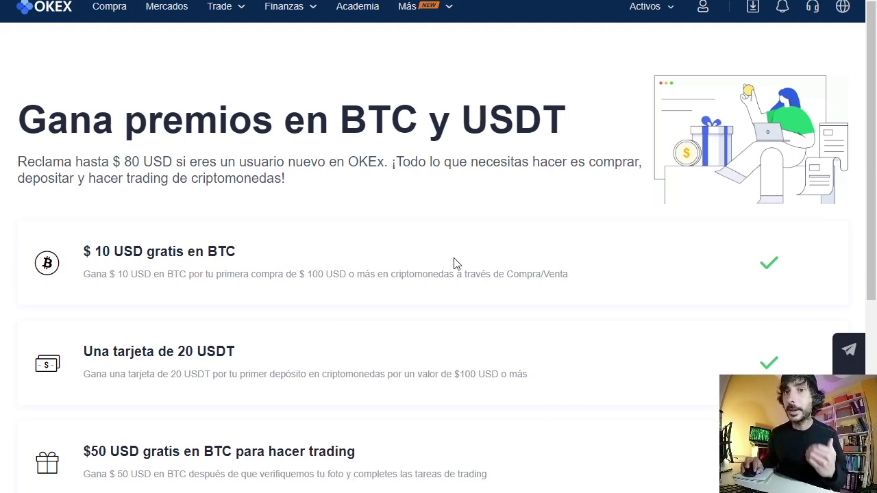
Read the OKEx new-user reward conditions for claiming BTC and USDT prizes
{"action": "left_click_drag", "start_coordinate": [116, 161], "coordinate": [292, 194]}
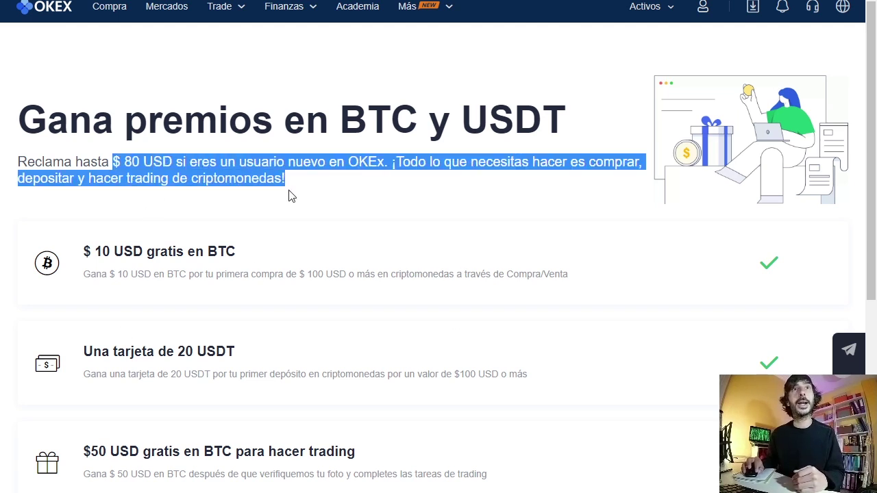
{"action": "left_click", "coordinate": [418, 208]}
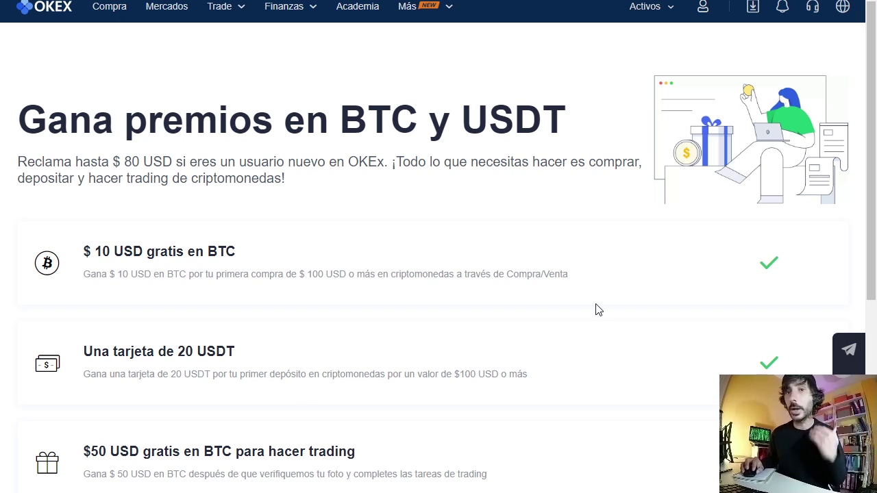
{"action": "left_click_drag", "start_coordinate": [121, 163], "coordinate": [303, 208]}
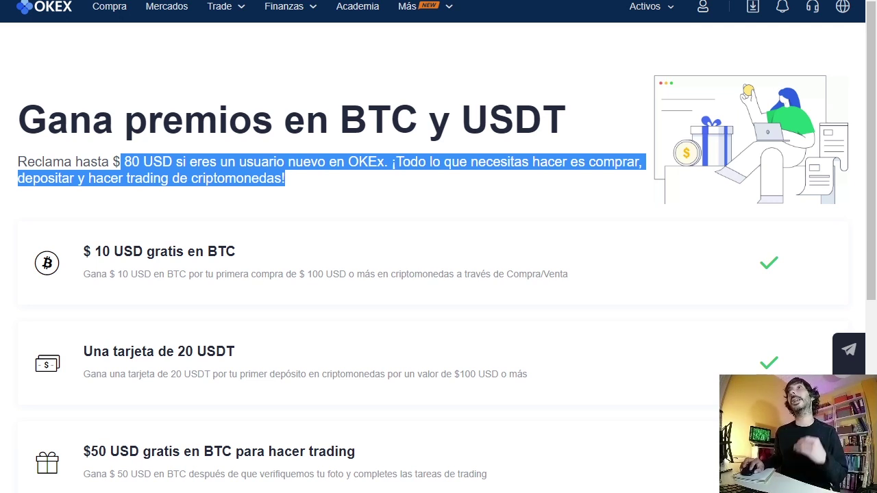
Open the MetaMask wallet and expand it to the full-page view
{"action": "left_click", "coordinate": [767, 1]}
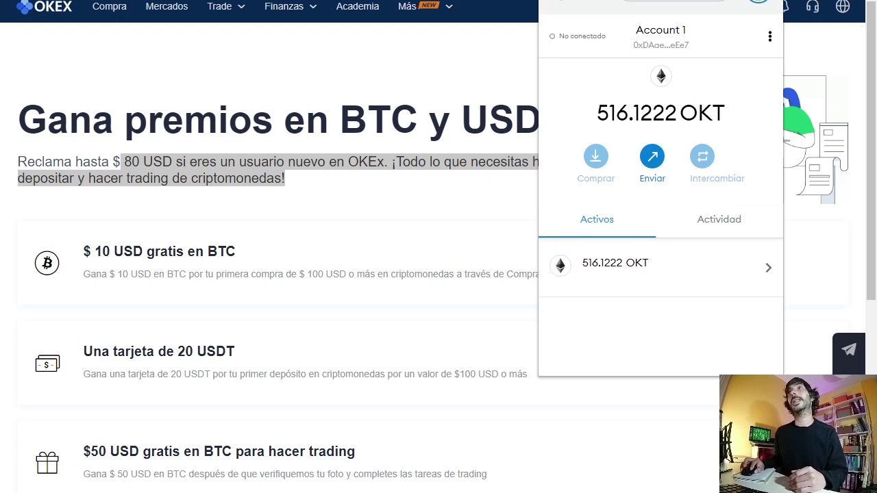
{"action": "left_click", "coordinate": [770, 38]}
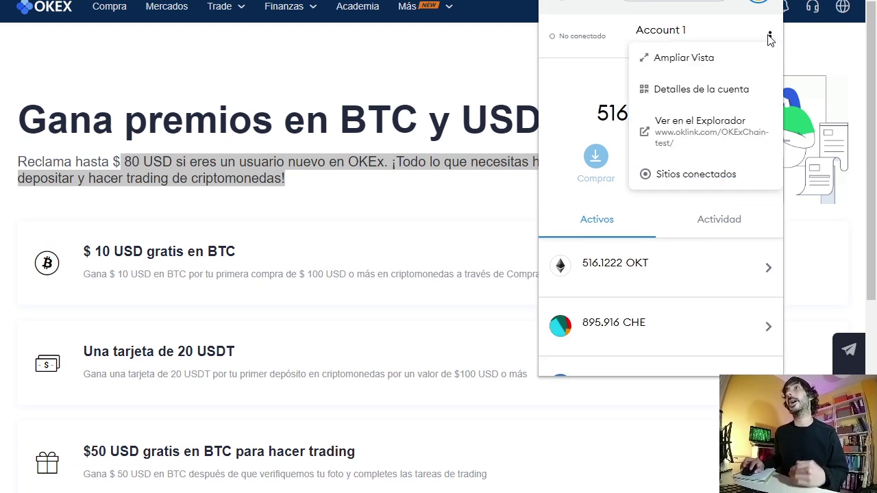
{"action": "left_click", "coordinate": [720, 59]}
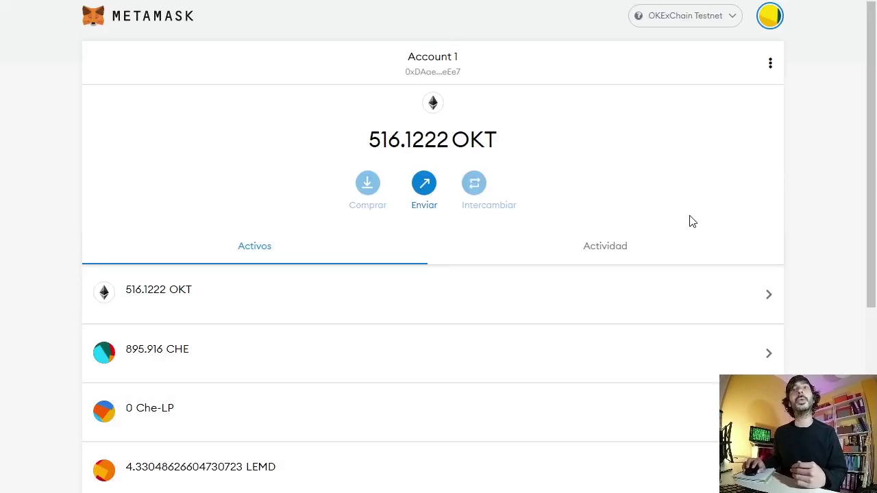
Examine the OKExChain Testnet network settings used for a custom RPC, and return to the account overview
{"action": "left_click", "coordinate": [711, 20]}
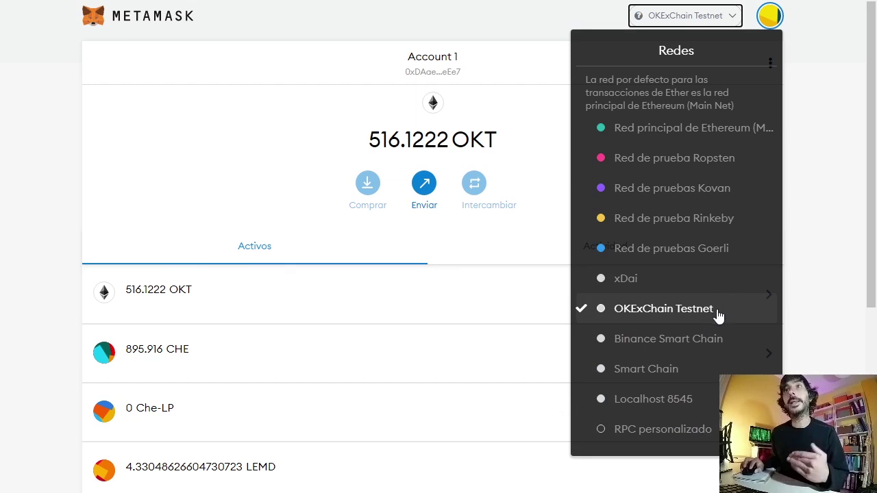
{"action": "left_click", "coordinate": [634, 435]}
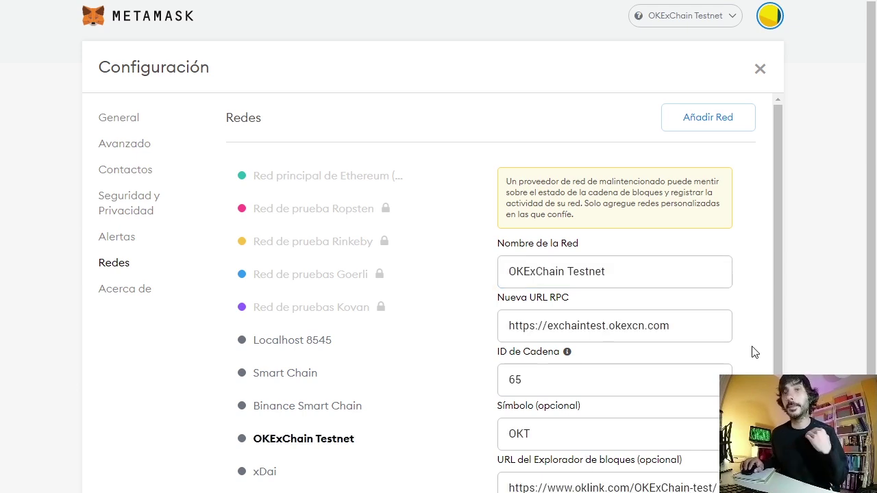
{"action": "scroll", "coordinate": [685, 247], "scroll_direction": "down", "scroll_amount": 1}
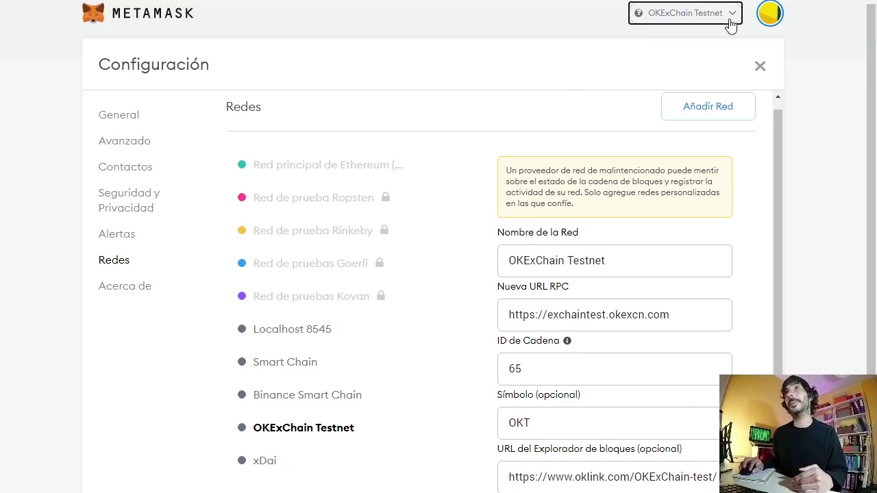
{"action": "left_click", "coordinate": [728, 15]}
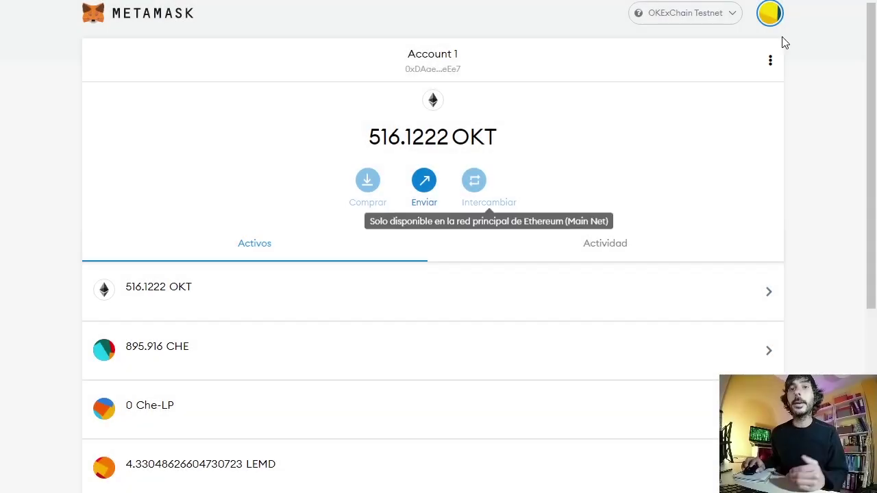
Check the wallet's OKT balance and copy the account address
{"action": "left_click_drag", "start_coordinate": [385, 134], "coordinate": [511, 141]}
{"action": "left_click", "coordinate": [824, 142]}
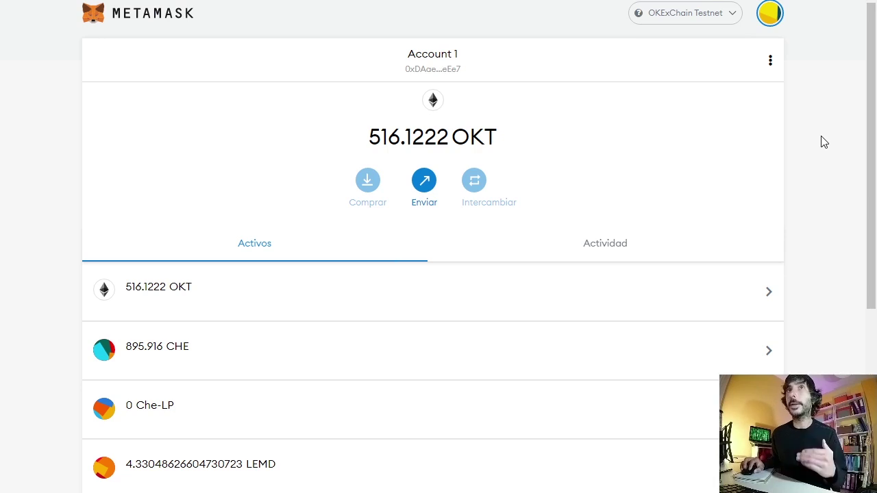
{"action": "left_click", "coordinate": [440, 72]}
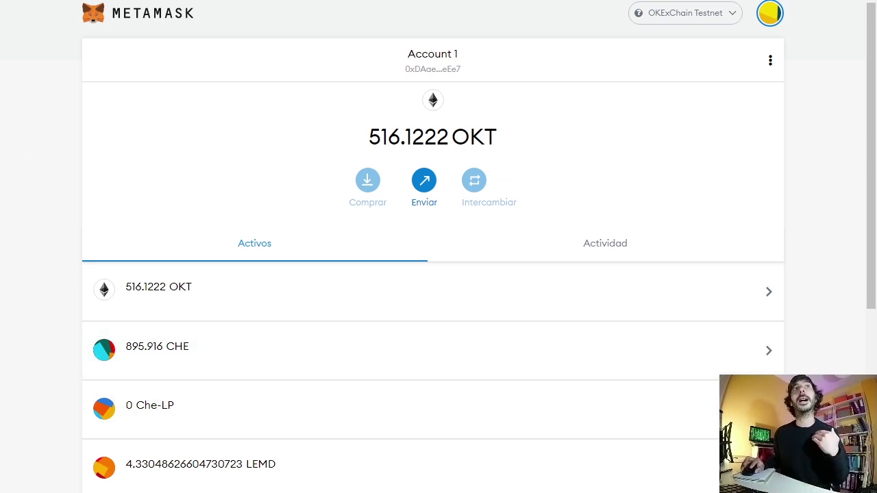
Switch to Discord to examine faucet requests in the okexchain-faucet channel, and check the OKT balance back in MetaMask
{"action": "key", "text": "alt+Tab"}
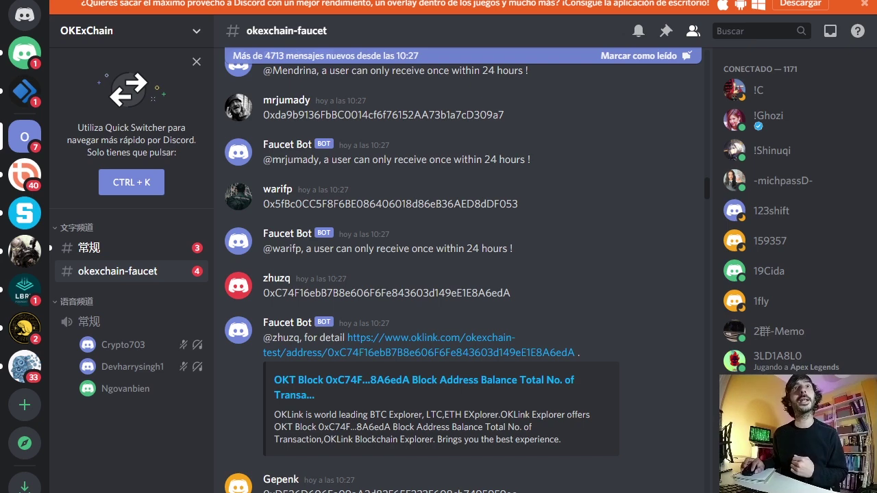
{"action": "scroll", "coordinate": [452, 274], "scroll_direction": "down", "scroll_amount": 3}
{"action": "right_click", "coordinate": [341, 330]}
{"action": "left_click", "coordinate": [417, 434]}
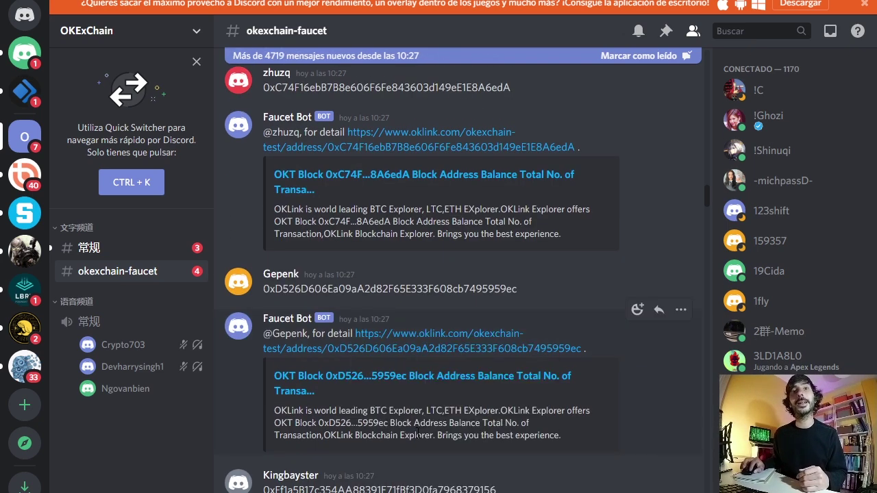
{"action": "key", "text": "Escape"}
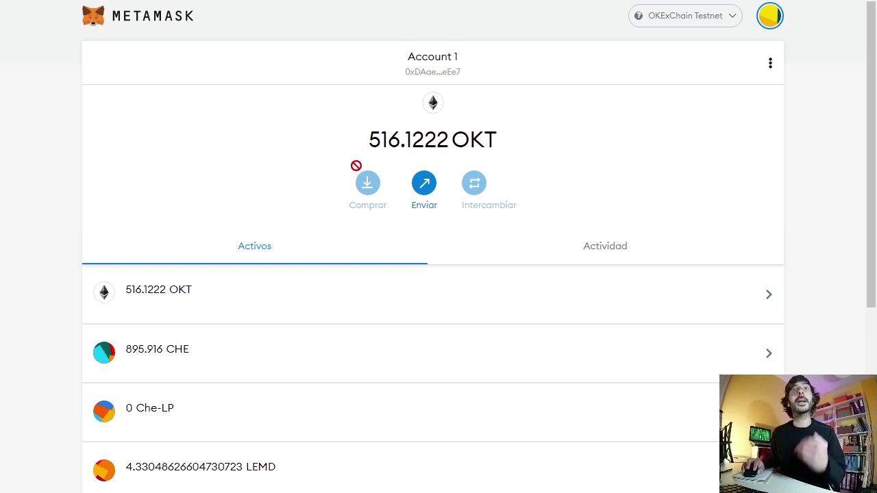
{"action": "left_click_drag", "start_coordinate": [450, 141], "coordinate": [481, 144]}
{"action": "left_click", "coordinate": [594, 145]}
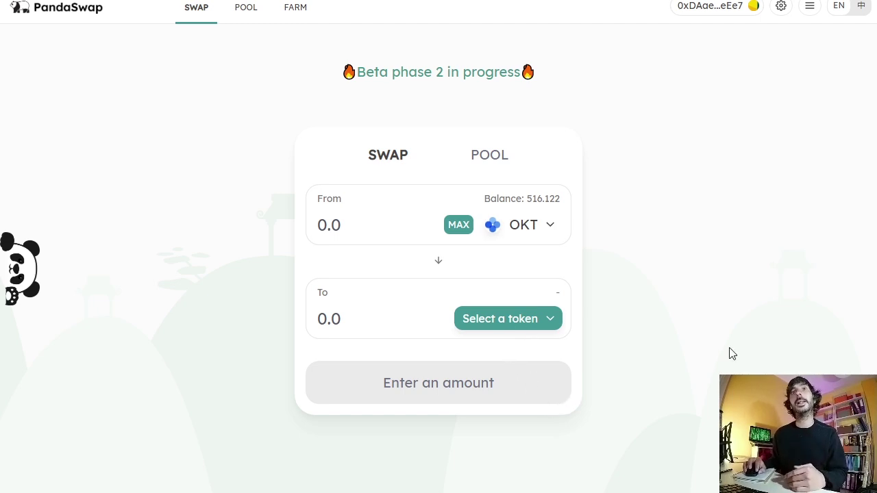
Set up a PandaSwap swap from OKT to PND with an input amount of 5 OKT
{"action": "left_click", "coordinate": [546, 325]}
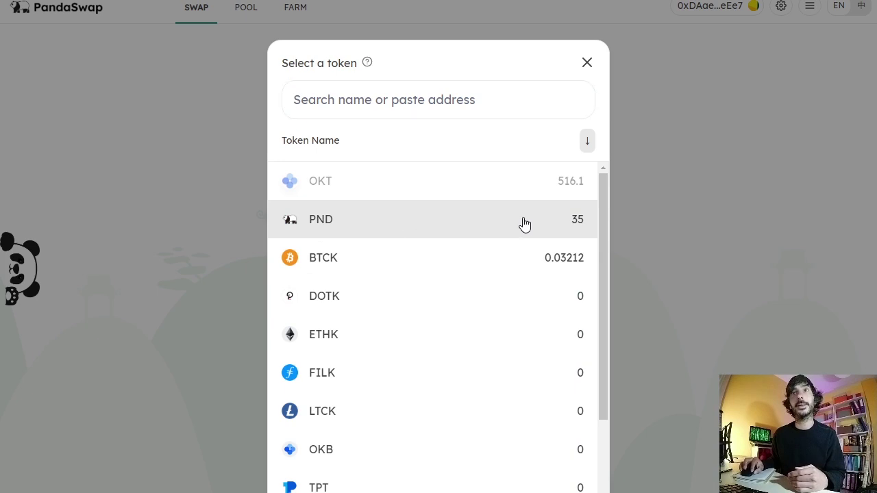
{"action": "left_click", "coordinate": [524, 224]}
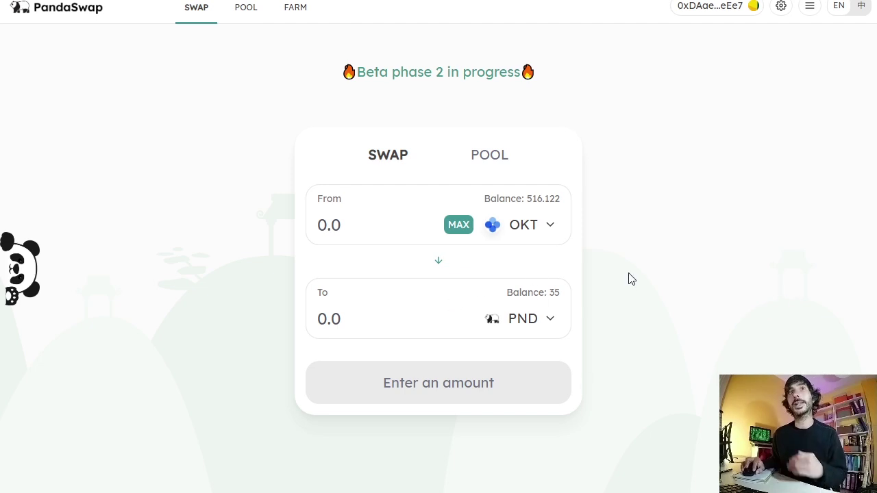
{"action": "left_click", "coordinate": [369, 242]}
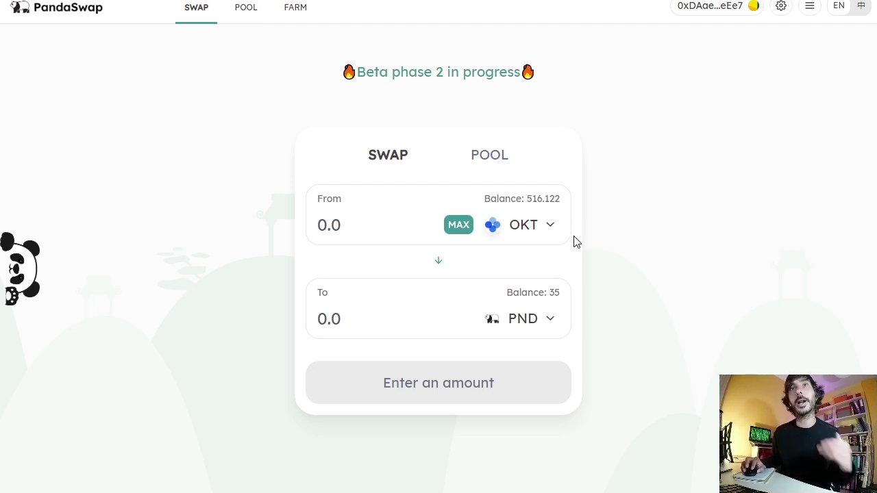
{"action": "left_click", "coordinate": [308, 239]}
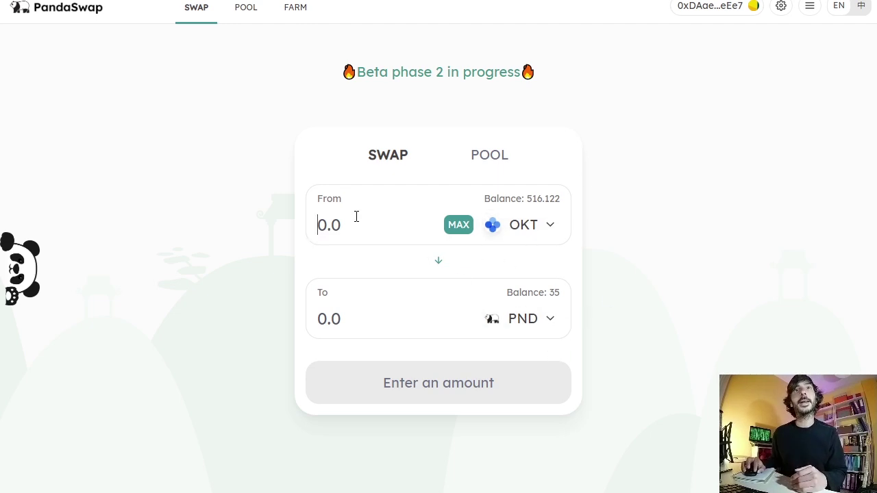
{"action": "type", "text": "5"}
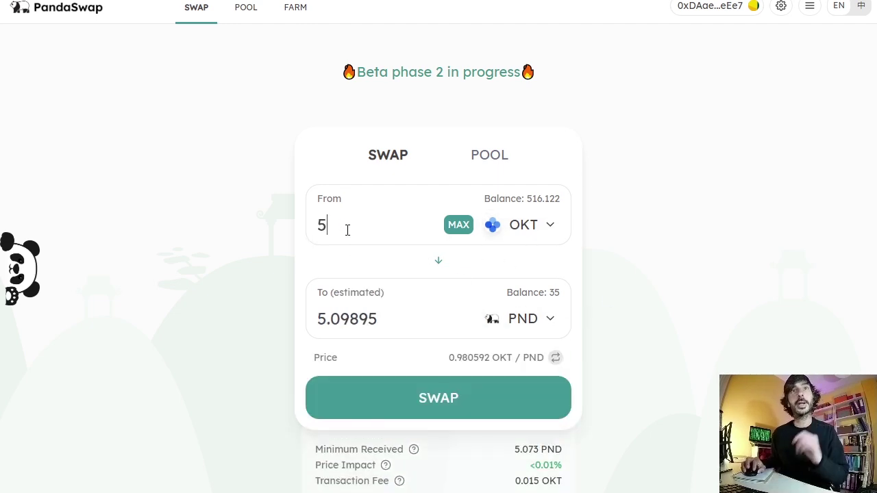
Submit the swap of 5 OKT for PND, approve the transaction in the wallet, and dismiss the submission notice
{"action": "left_click", "coordinate": [463, 396]}
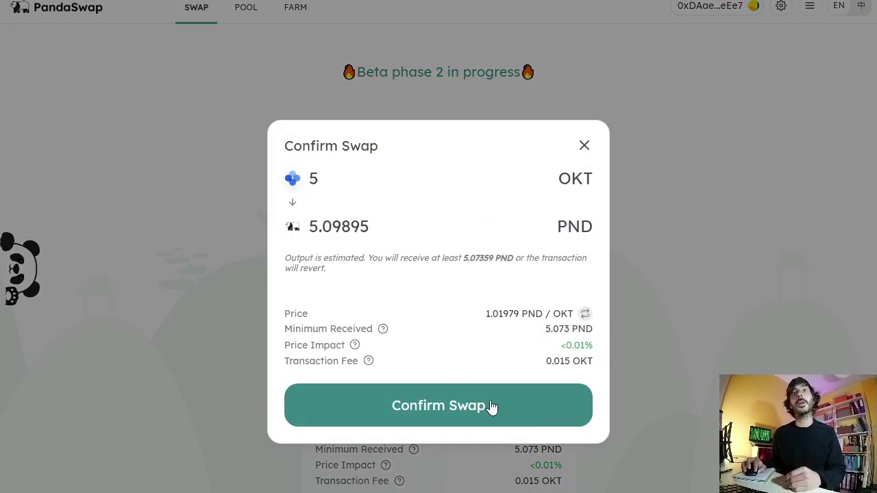
{"action": "left_click", "coordinate": [492, 407]}
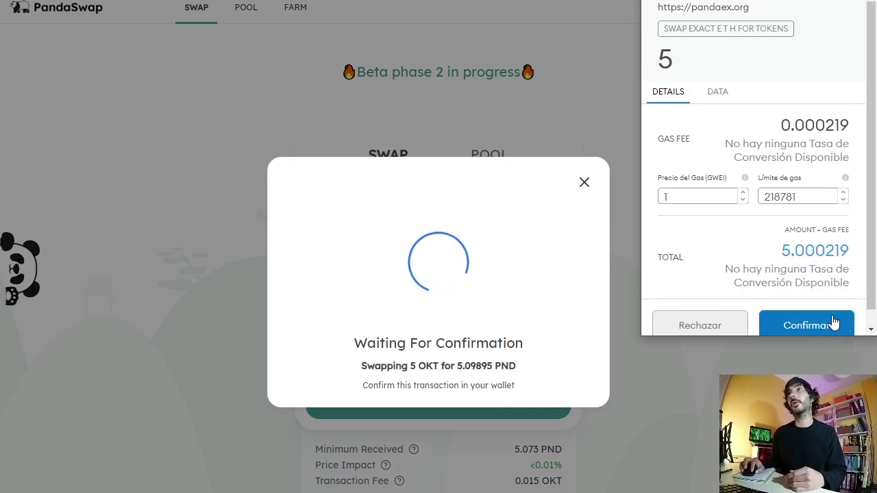
{"action": "left_click_drag", "start_coordinate": [849, 126], "coordinate": [775, 137]}
{"action": "left_click", "coordinate": [829, 318]}
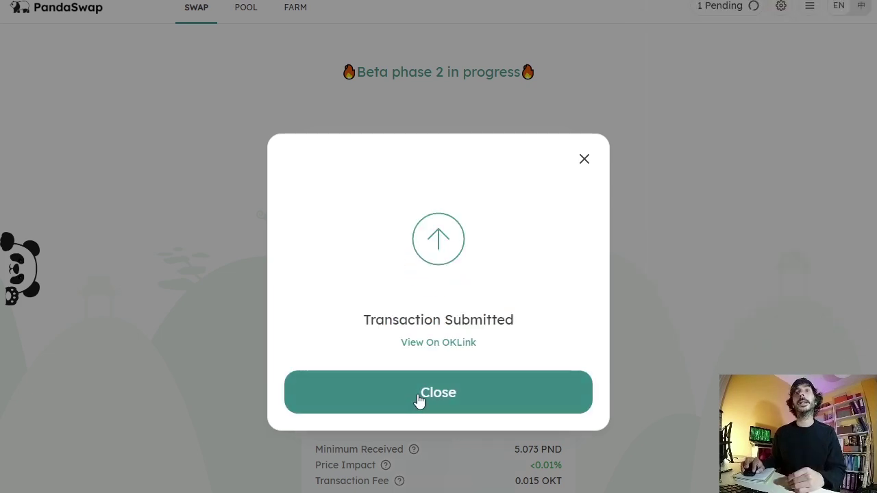
{"action": "left_click", "coordinate": [419, 396]}
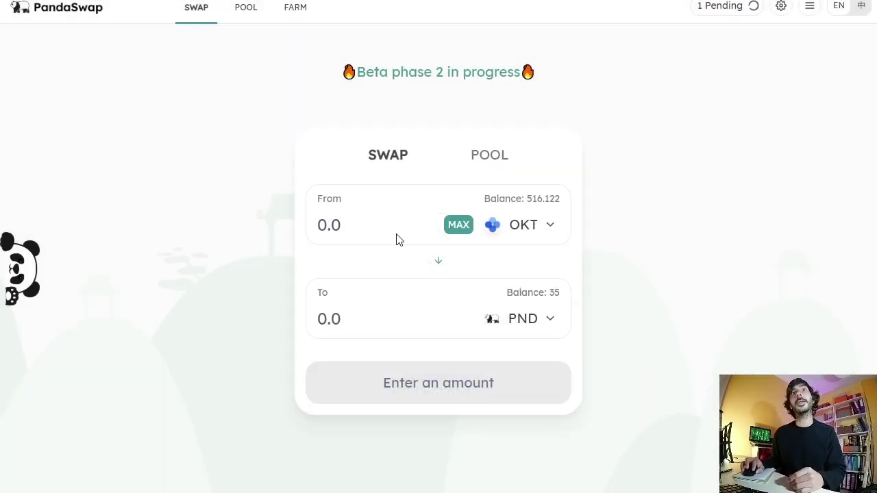
Set up a new liquidity position pairing 5 OKT with PND
{"action": "left_click", "coordinate": [489, 166]}
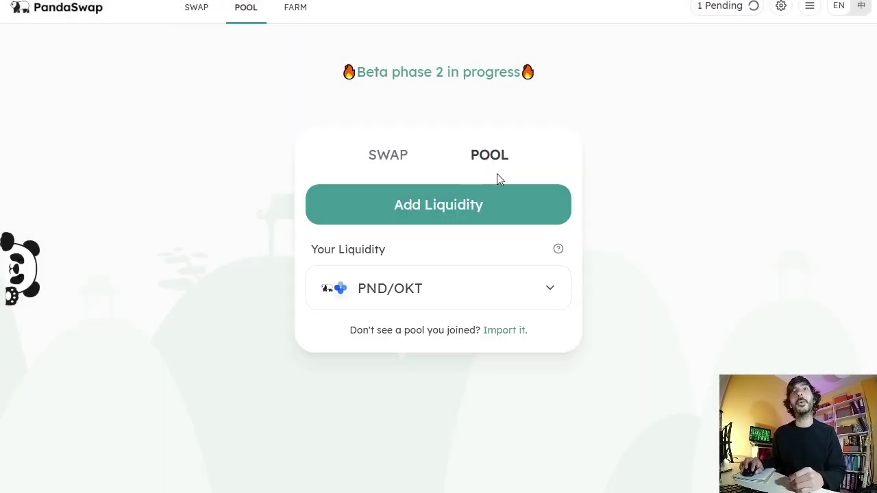
{"action": "left_click", "coordinate": [465, 211]}
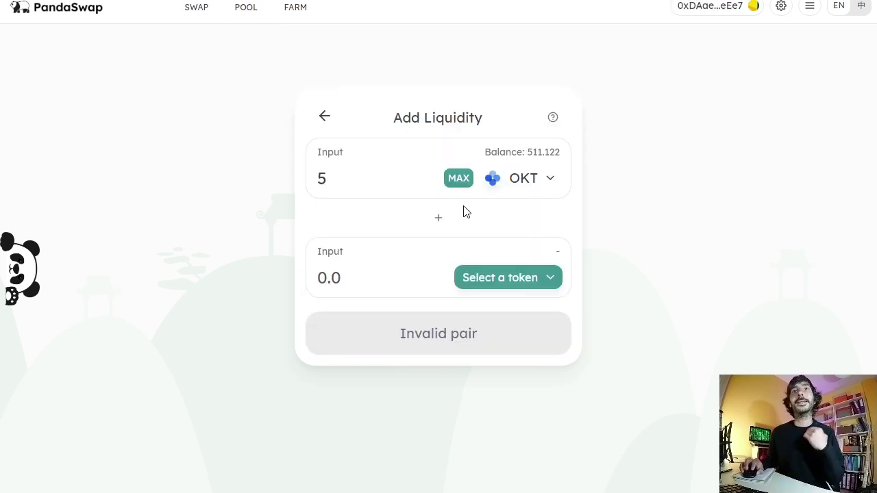
{"action": "left_click", "coordinate": [515, 279]}
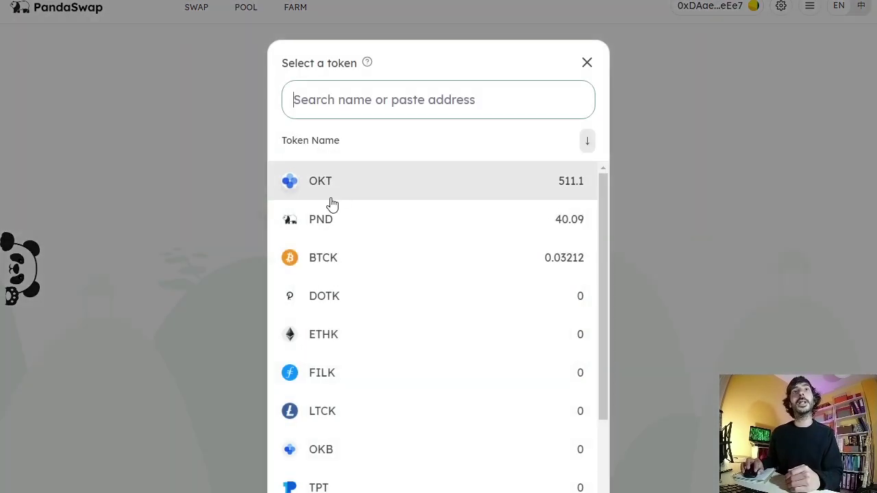
{"action": "left_click", "coordinate": [369, 218]}
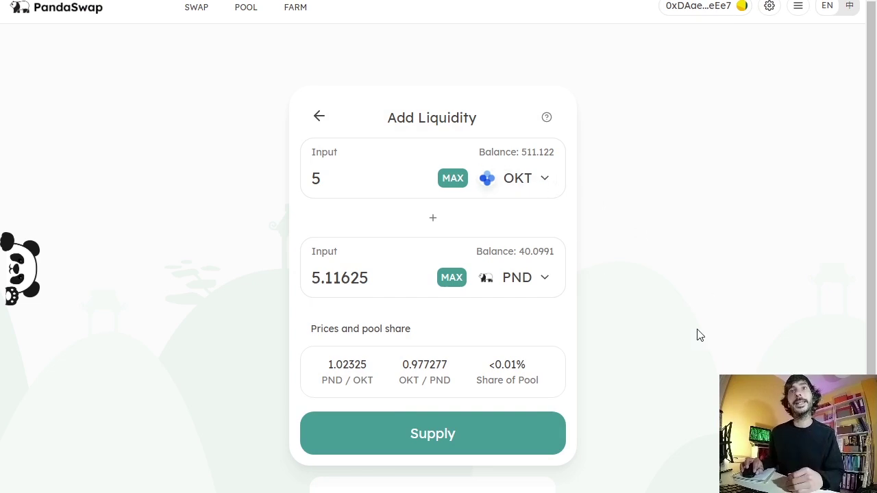
Supply the OKT/PND liquidity, confirm the deposit, and approve the transaction in the wallet
{"action": "scroll", "coordinate": [712, 335], "scroll_direction": "down", "scroll_amount": 1}
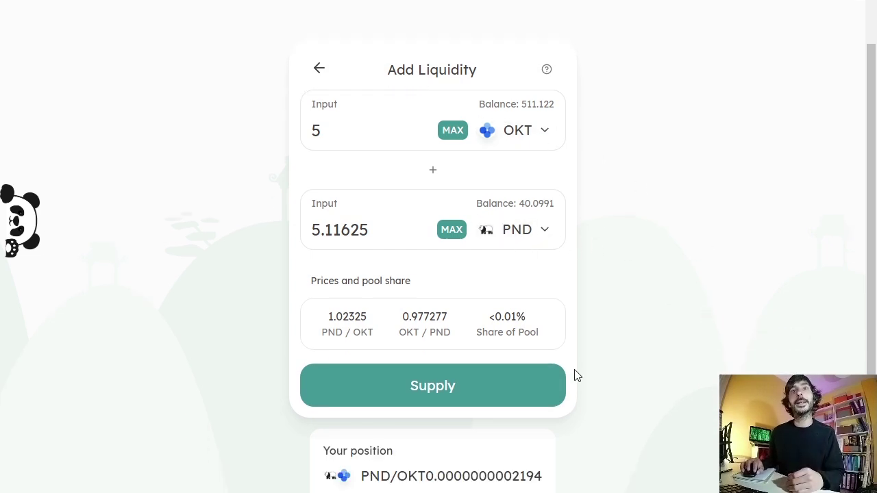
{"action": "left_click", "coordinate": [509, 382]}
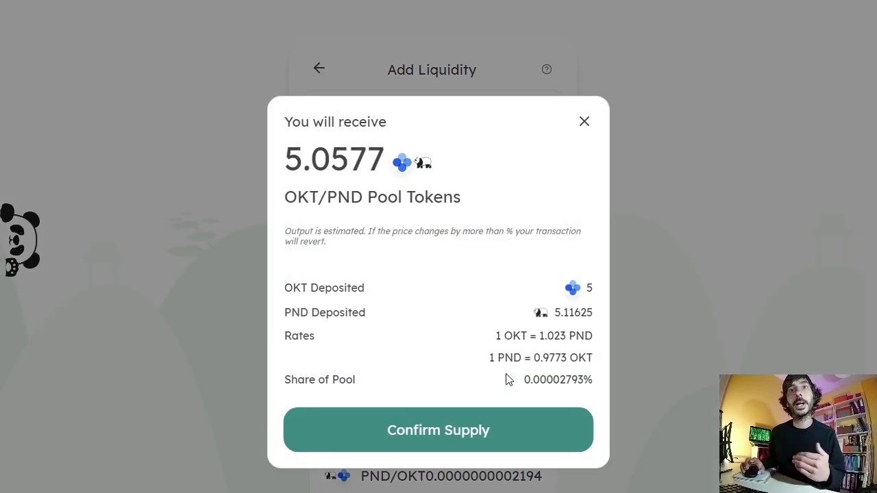
{"action": "left_click", "coordinate": [526, 425]}
{"action": "left_click", "coordinate": [815, 324]}
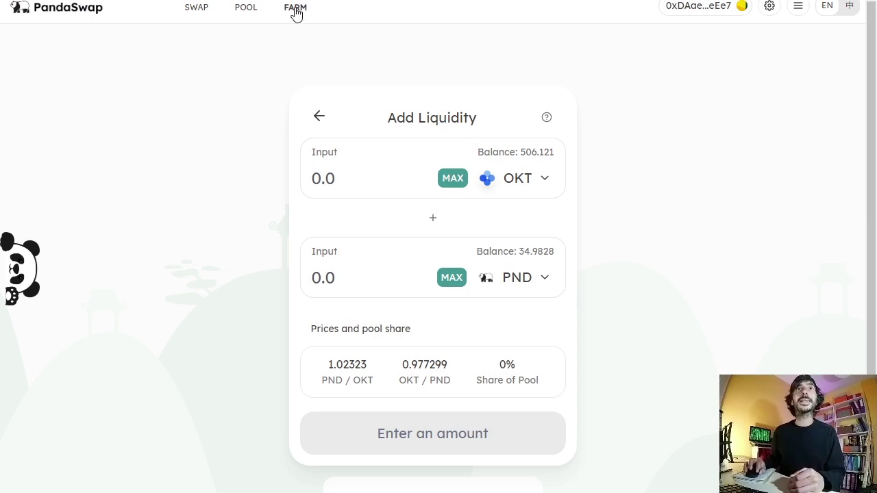
Look over the available farm pools and open the PND_OKT-LP pool
{"action": "left_click", "coordinate": [296, 10]}
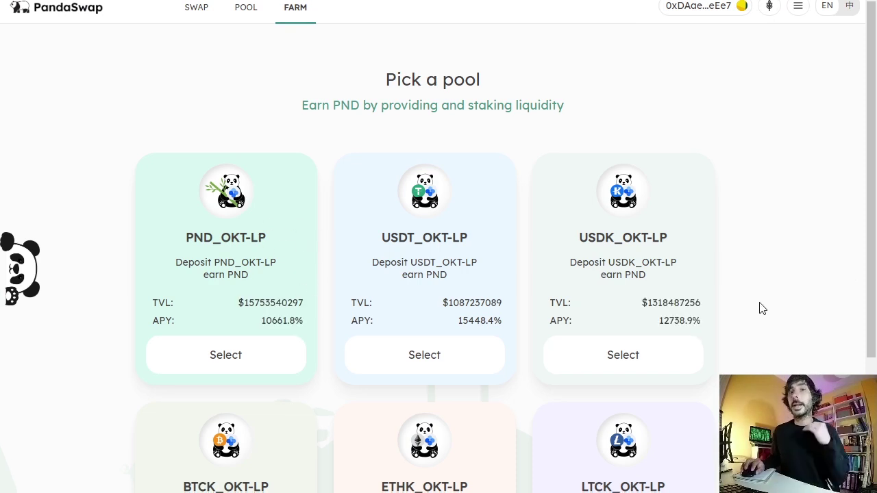
{"action": "scroll", "coordinate": [765, 265], "scroll_direction": "down", "scroll_amount": 4}
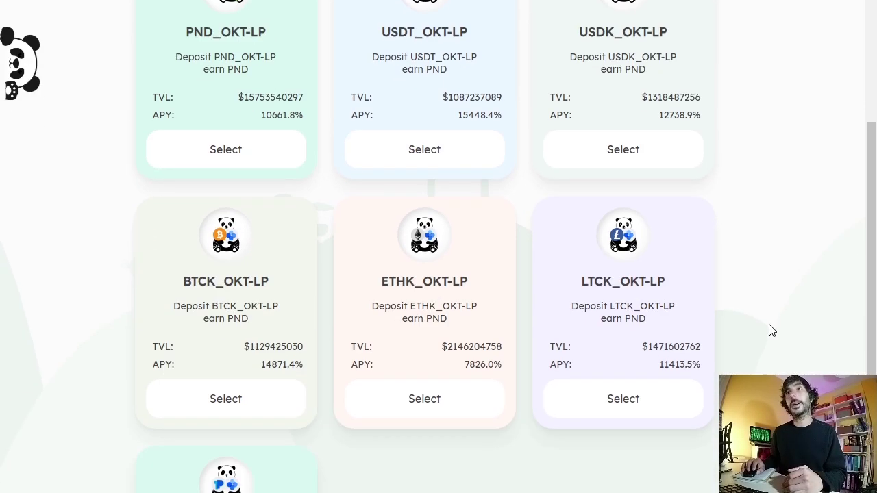
{"action": "scroll", "coordinate": [562, 391], "scroll_direction": "up", "scroll_amount": 4}
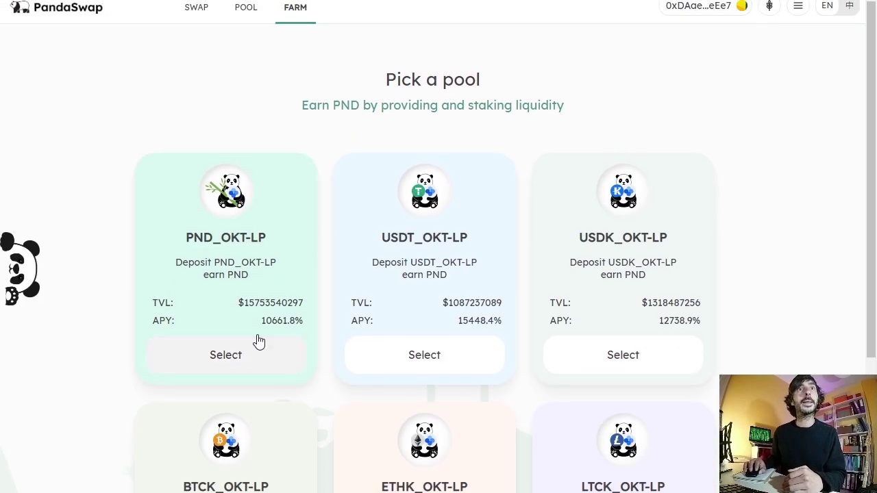
{"action": "scroll", "coordinate": [716, 390], "scroll_direction": "down", "scroll_amount": 2}
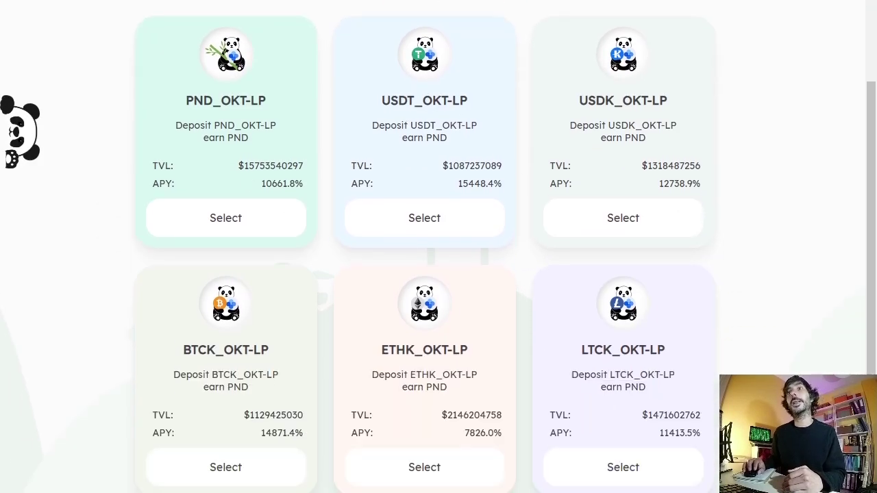
{"action": "scroll", "coordinate": [277, 472], "scroll_direction": "up", "scroll_amount": 2}
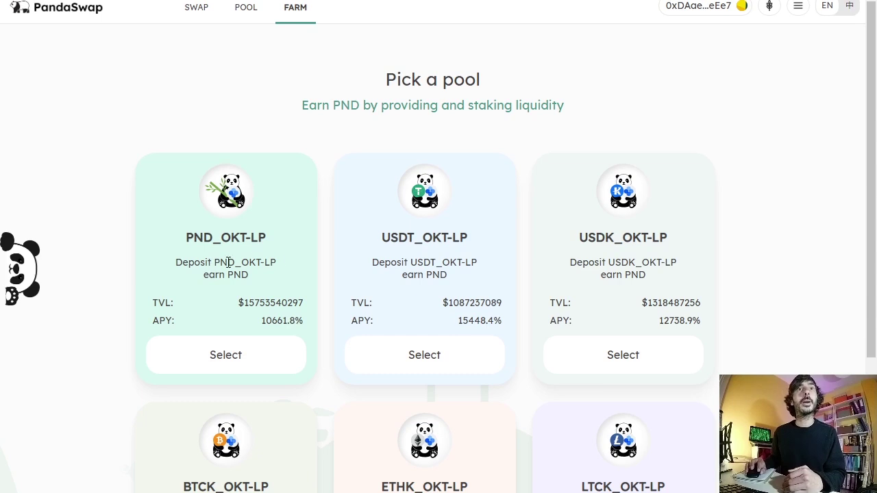
{"action": "left_click", "coordinate": [241, 352]}
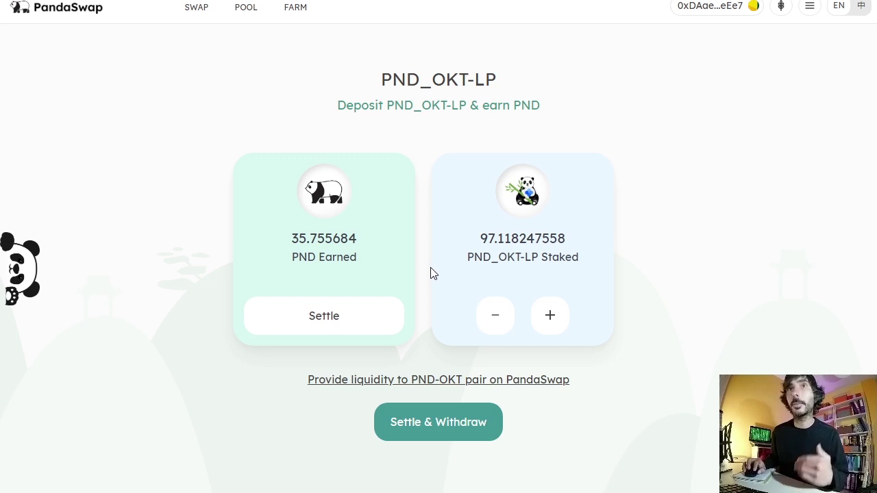
Stake 2 more PND_OKT-LP tokens in the pool and approve the deposit in the wallet
{"action": "left_click_drag", "start_coordinate": [470, 245], "coordinate": [573, 241]}
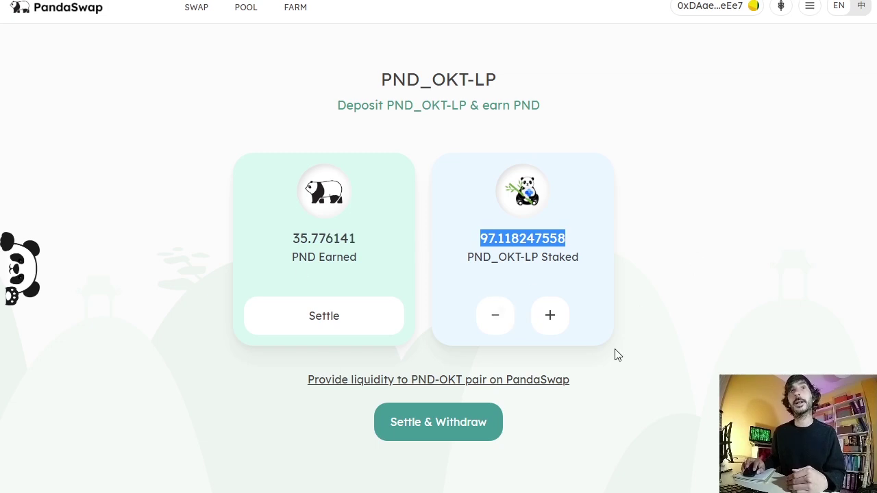
{"action": "left_click", "coordinate": [556, 322]}
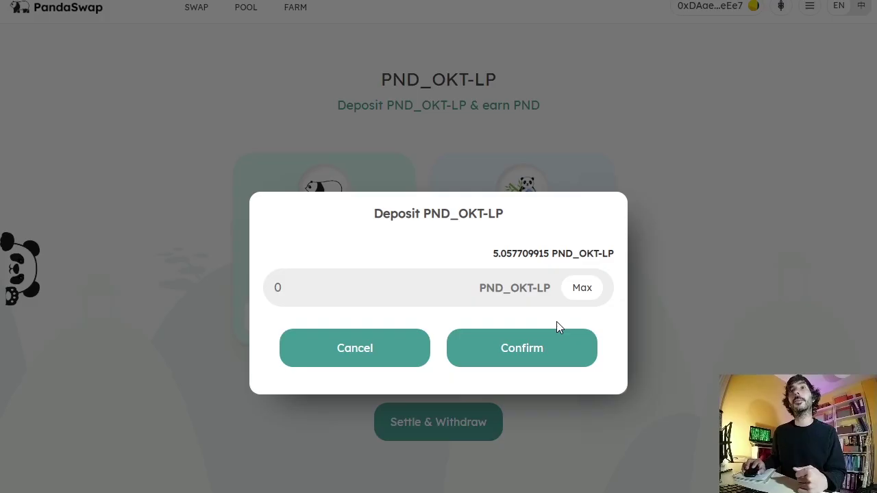
{"action": "left_click", "coordinate": [346, 288]}
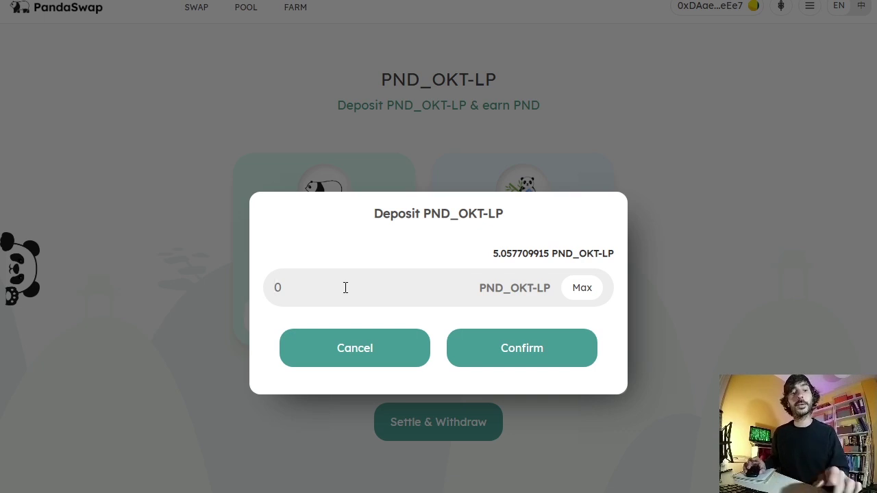
{"action": "left_click", "coordinate": [526, 349]}
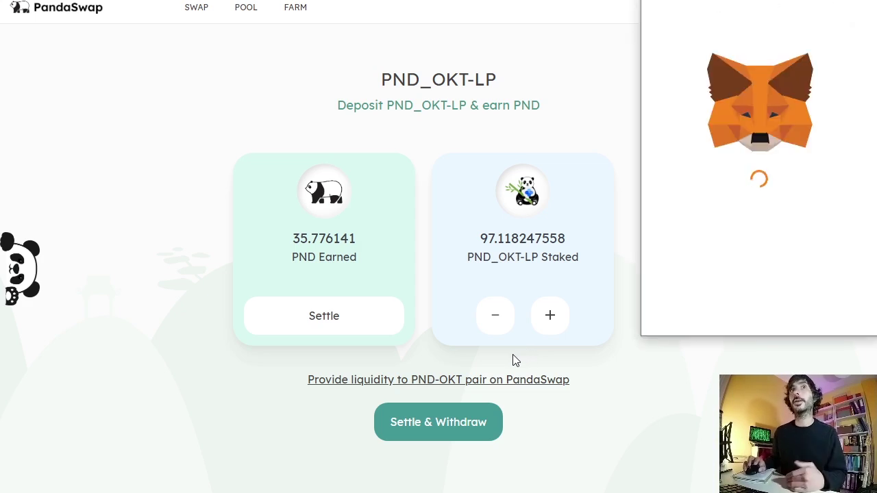
{"action": "left_click", "coordinate": [812, 326]}
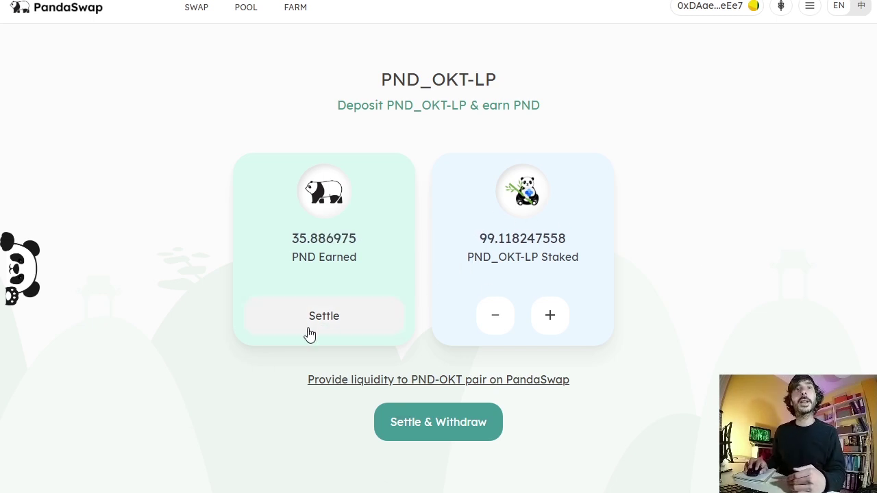
Settle the PND earned in the PND_OKT-LP pool with wallet approval, and return to the list of farm pools
{"action": "left_click", "coordinate": [331, 326]}
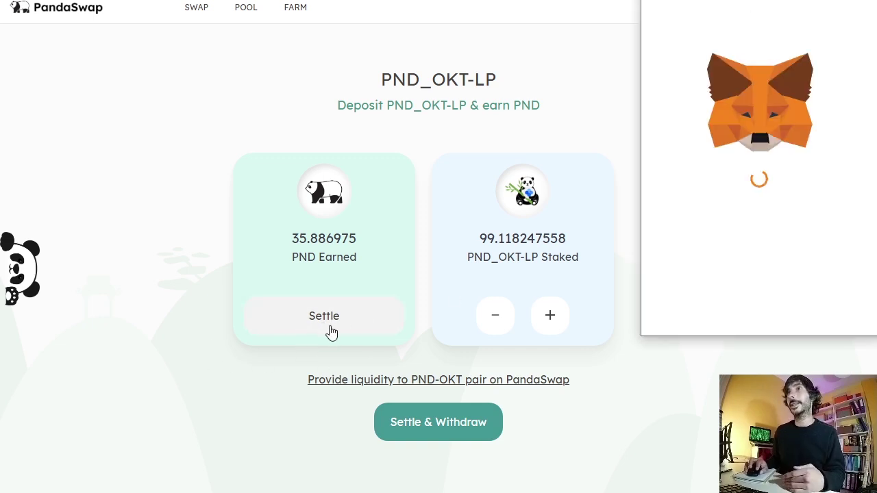
{"action": "left_click", "coordinate": [826, 328]}
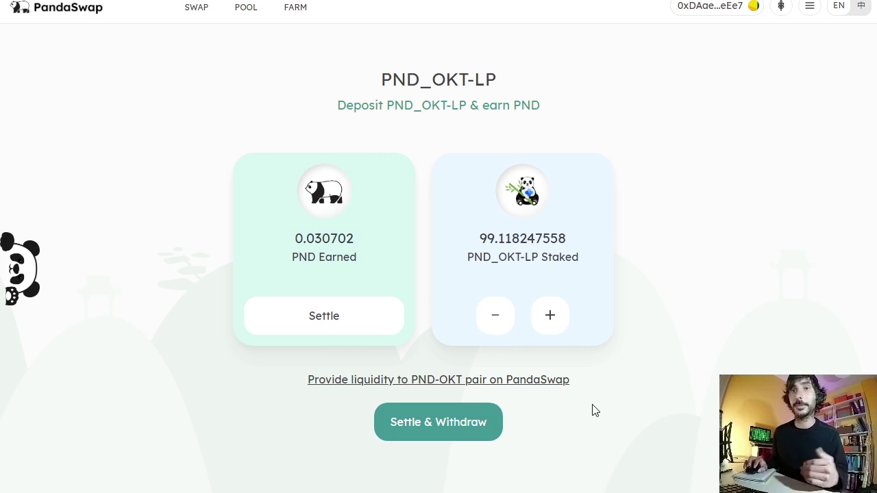
{"action": "left_click", "coordinate": [297, 10]}
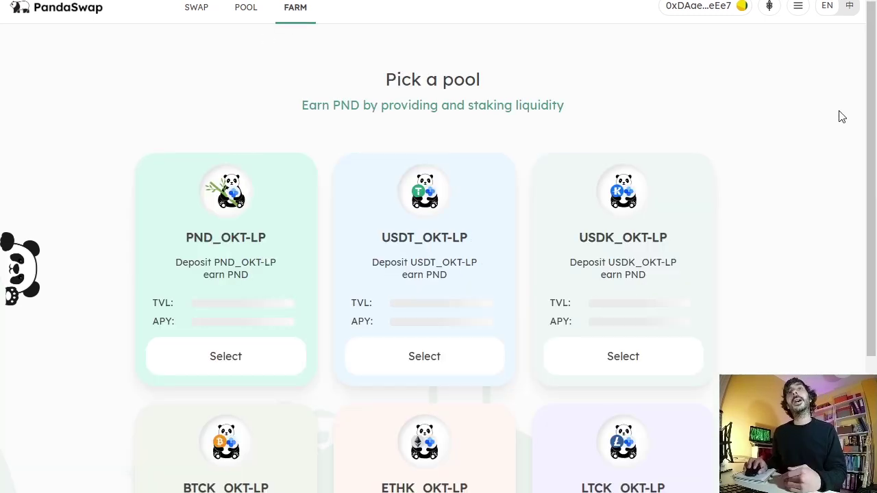
Examine the farm pools' TVL and APY, and the pool allocations and per-wallet LP staking limits in the public test phase 2 documentation
{"action": "scroll", "coordinate": [510, 388], "scroll_direction": "down", "scroll_amount": 3}
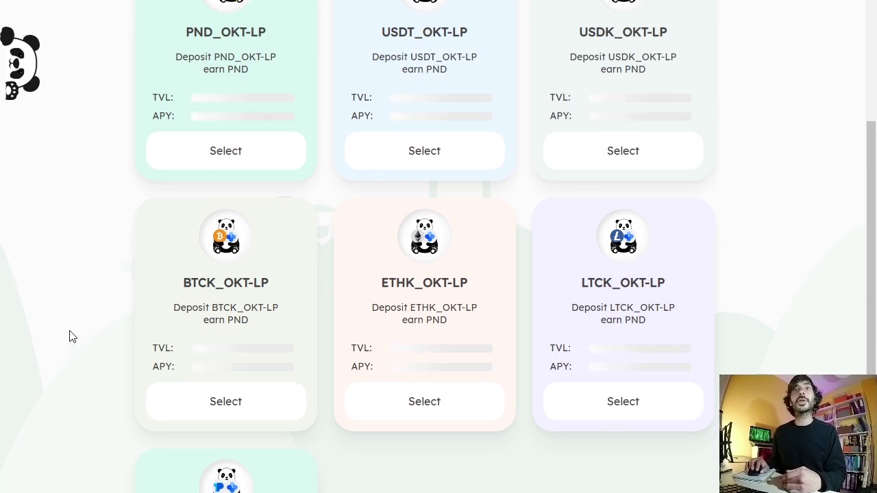
{"action": "scroll", "coordinate": [538, 321], "scroll_direction": "up", "scroll_amount": 1}
{"action": "scroll", "coordinate": [538, 321], "scroll_direction": "up", "scroll_amount": 1}
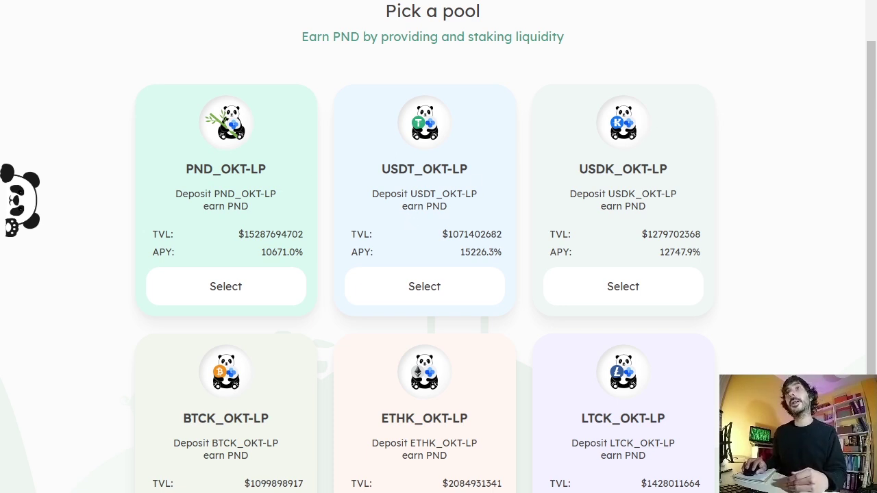
{"action": "scroll", "coordinate": [112, 479], "scroll_direction": "down", "scroll_amount": 2}
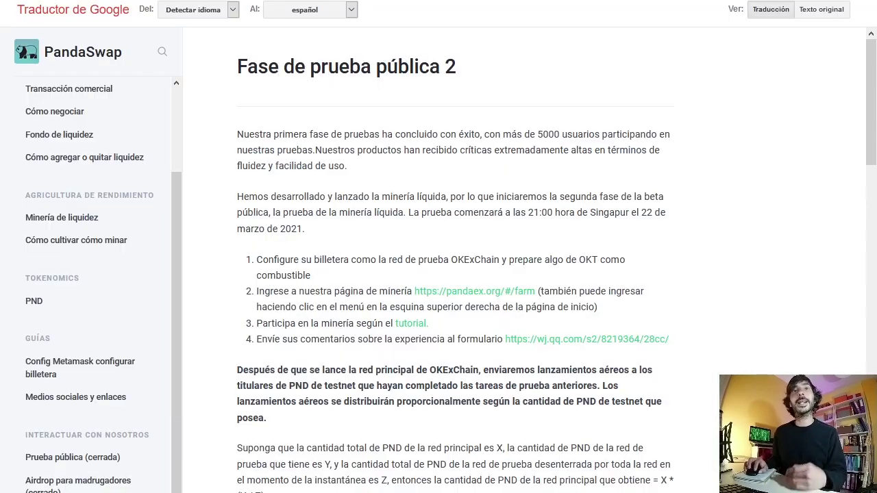
{"action": "scroll", "coordinate": [630, 446], "scroll_direction": "down", "scroll_amount": 6}
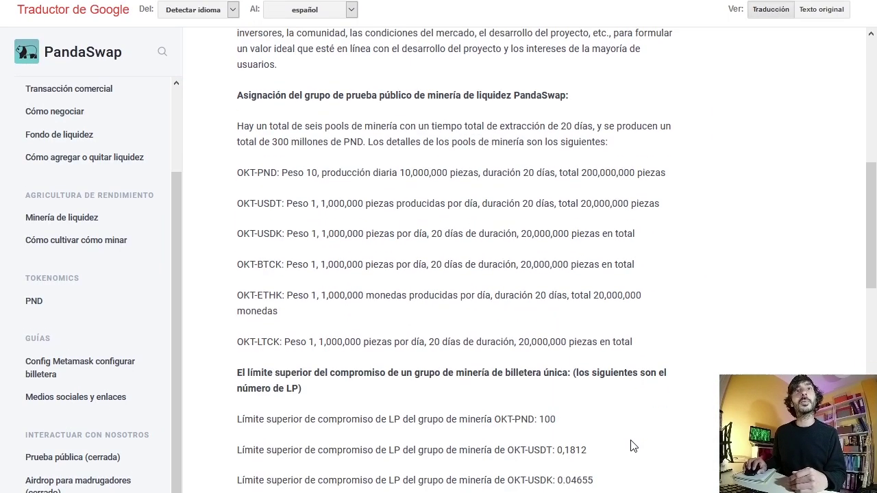
{"action": "scroll", "coordinate": [342, 466], "scroll_direction": "down", "scroll_amount": 4}
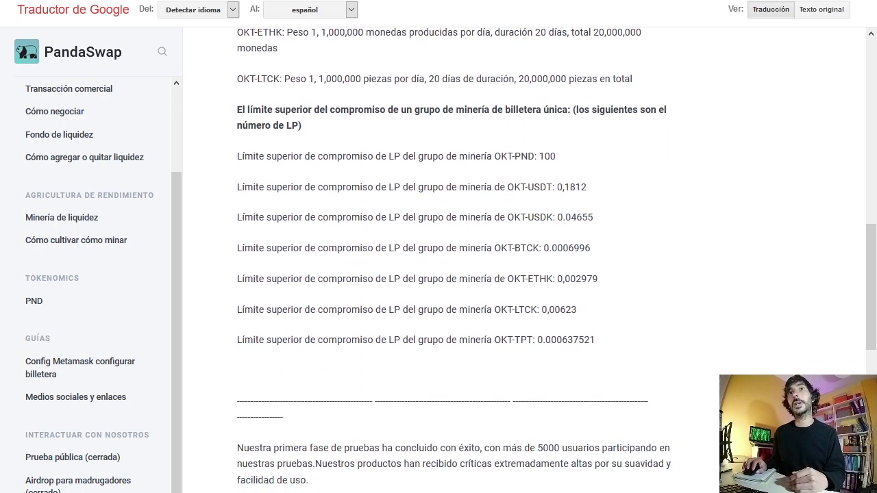
{"action": "scroll", "coordinate": [653, 408], "scroll_direction": "down", "scroll_amount": 2}
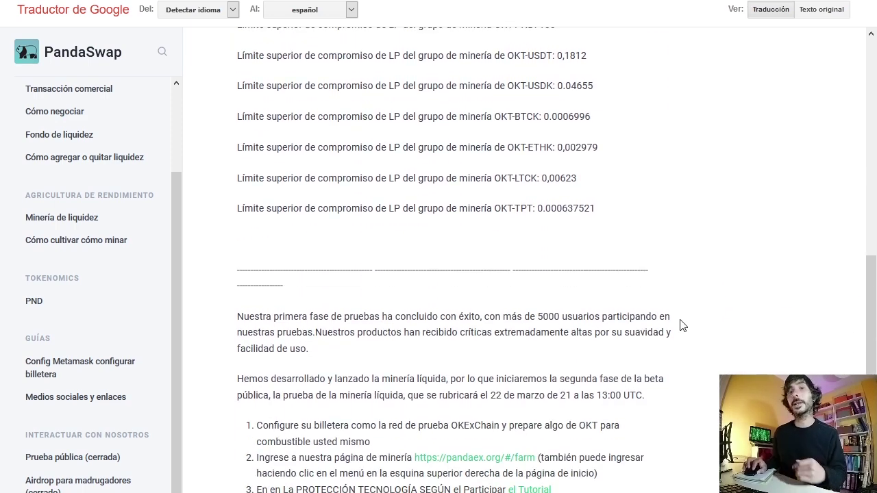
{"action": "scroll", "coordinate": [708, 339], "scroll_direction": "up", "scroll_amount": 6}
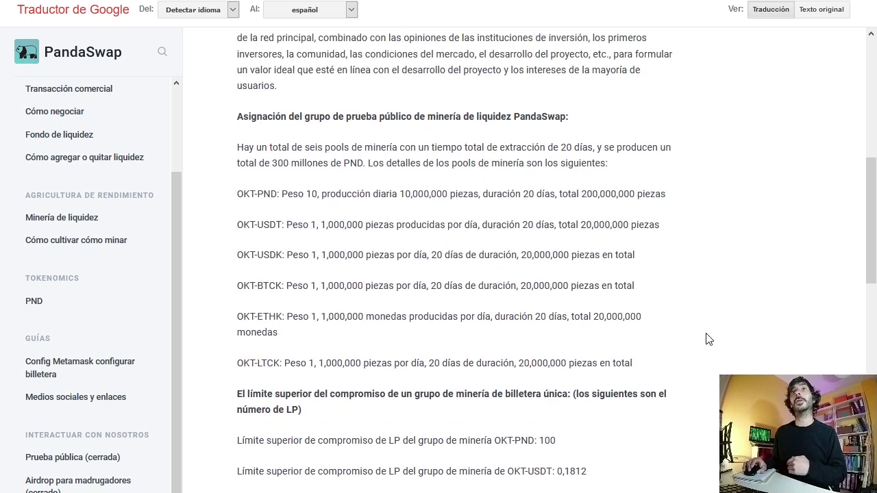
{"action": "scroll", "coordinate": [709, 339], "scroll_direction": "up", "scroll_amount": 9}
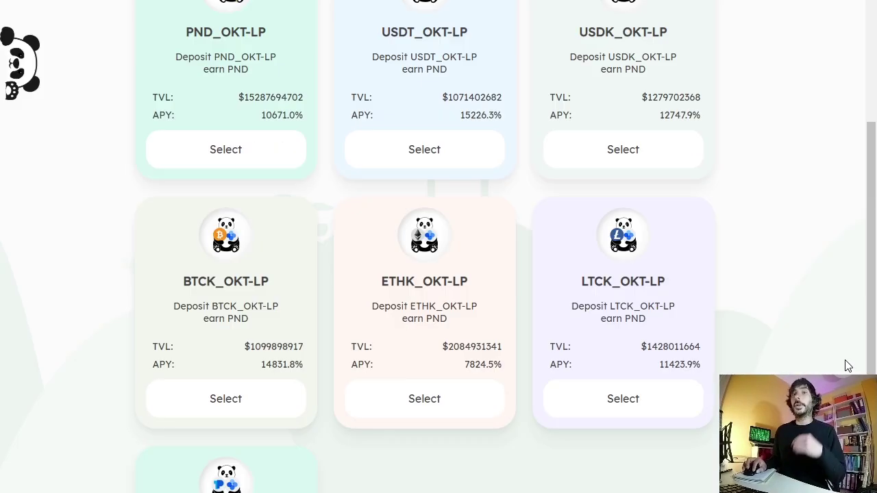
{"action": "scroll", "coordinate": [833, 363], "scroll_direction": "up", "scroll_amount": 4}
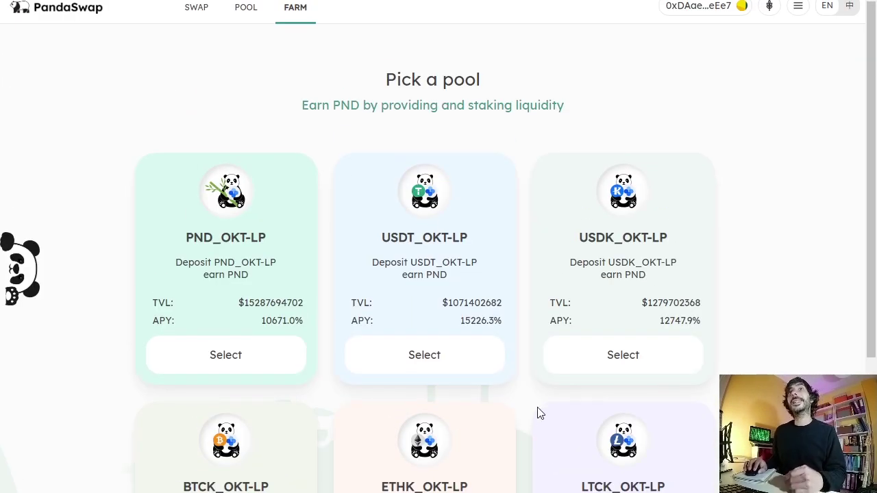
{"action": "scroll", "coordinate": [788, 324], "scroll_direction": "down", "scroll_amount": 2}
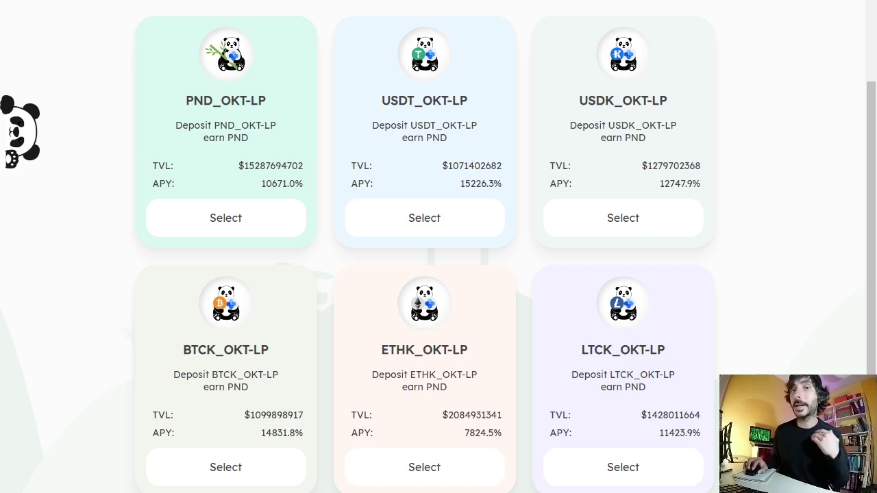
{"action": "scroll", "coordinate": [730, 242], "scroll_direction": "up", "scroll_amount": 2}
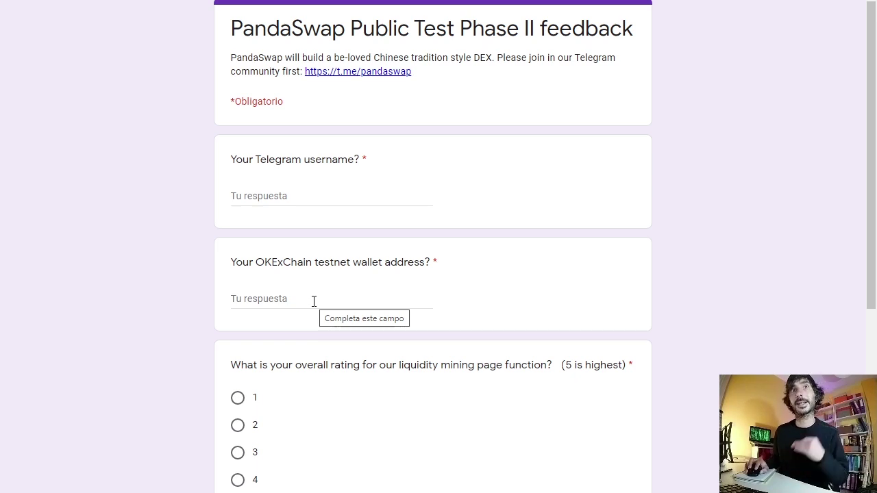
Switch to the PandaSwap Public Test Phase II feedback form and examine its questions through the comments field and submission option
{"action": "scroll", "coordinate": [781, 315], "scroll_direction": "down", "scroll_amount": 2}
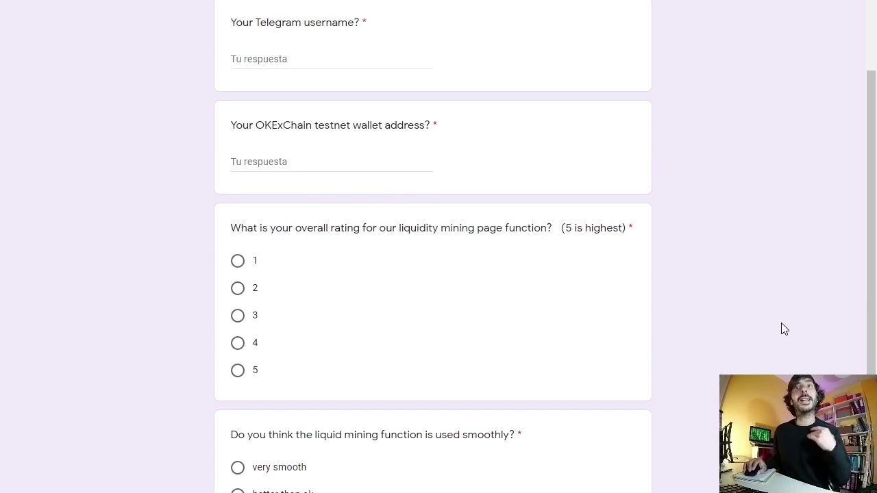
{"action": "scroll", "coordinate": [785, 325], "scroll_direction": "down", "scroll_amount": 1}
{"action": "scroll", "coordinate": [787, 321], "scroll_direction": "down", "scroll_amount": 2}
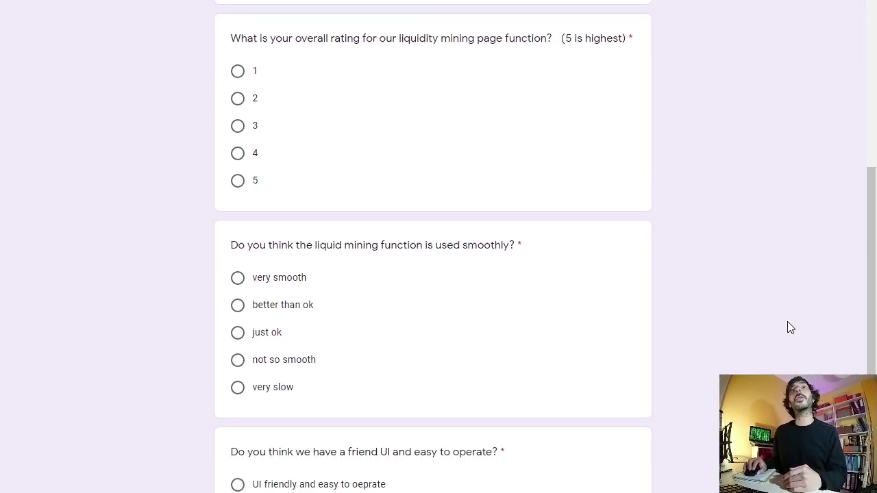
{"action": "scroll", "coordinate": [784, 328], "scroll_direction": "down", "scroll_amount": 2}
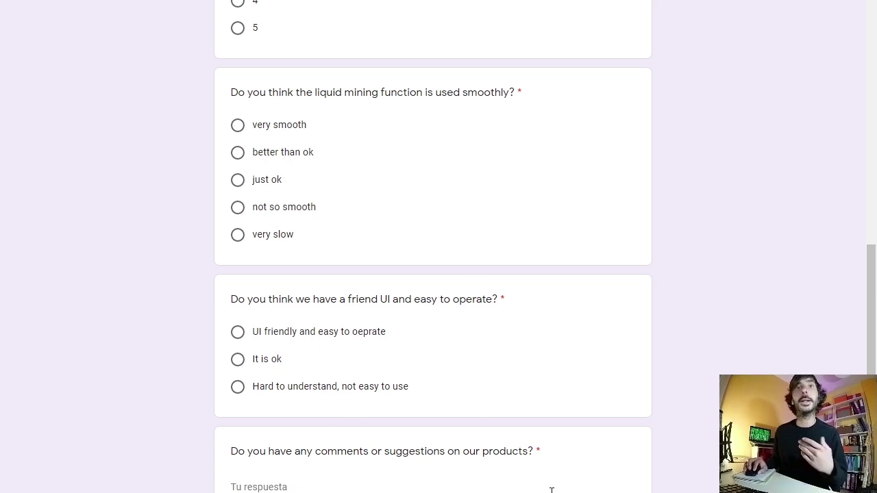
{"action": "scroll", "coordinate": [538, 178], "scroll_direction": "up", "scroll_amount": 3}
{"action": "scroll", "coordinate": [541, 425], "scroll_direction": "down", "scroll_amount": 4}
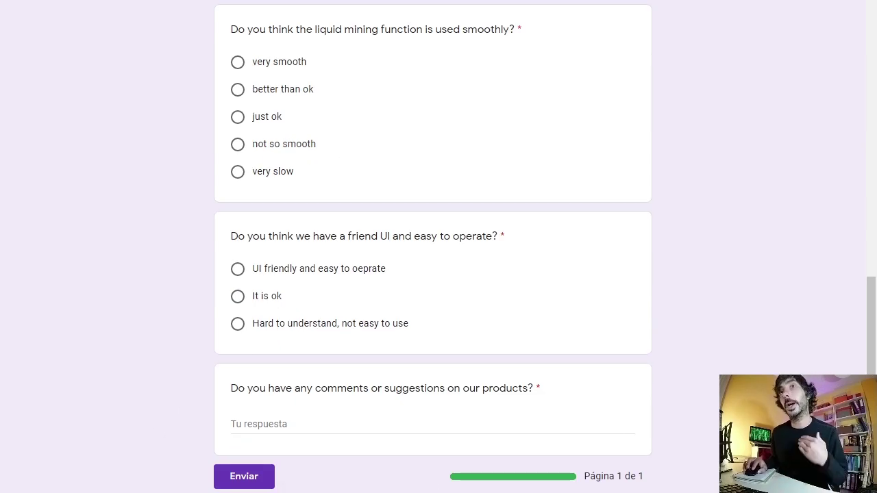
{"action": "left_click", "coordinate": [254, 422]}
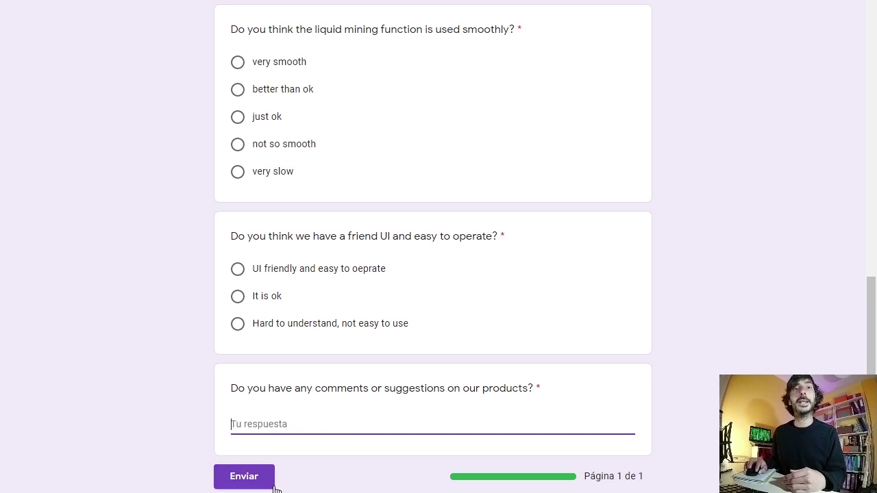
{"action": "left_click", "coordinate": [244, 476]}
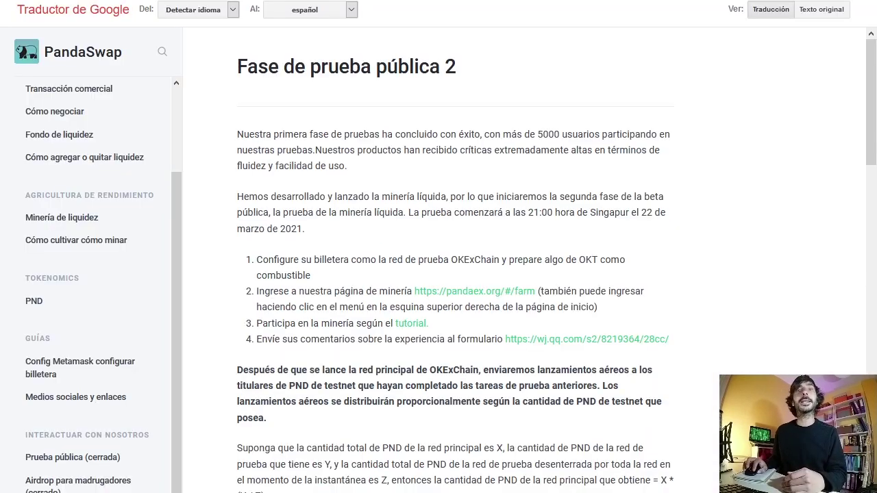
Switch back to the phase 2 documentation and read the paragraph on how airdrops are distributed to testnet PND holders
{"action": "mouse_move", "coordinate": [289, 383]}
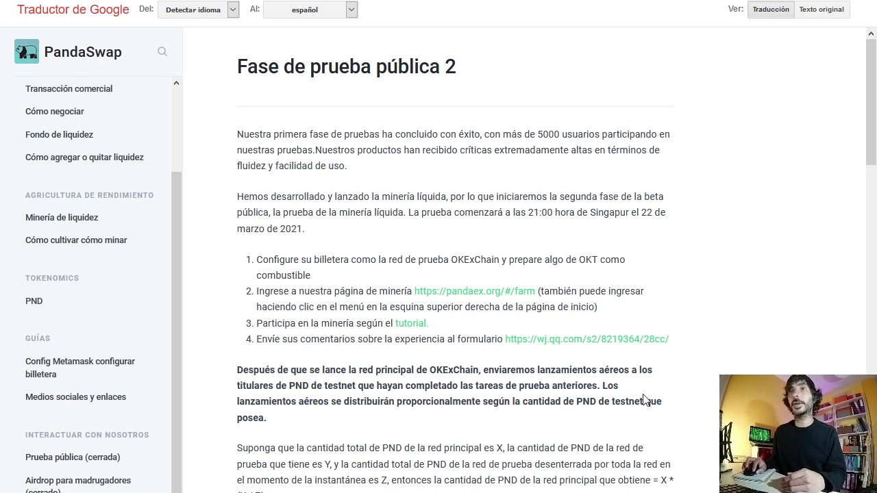
{"action": "mouse_move", "coordinate": [355, 399]}
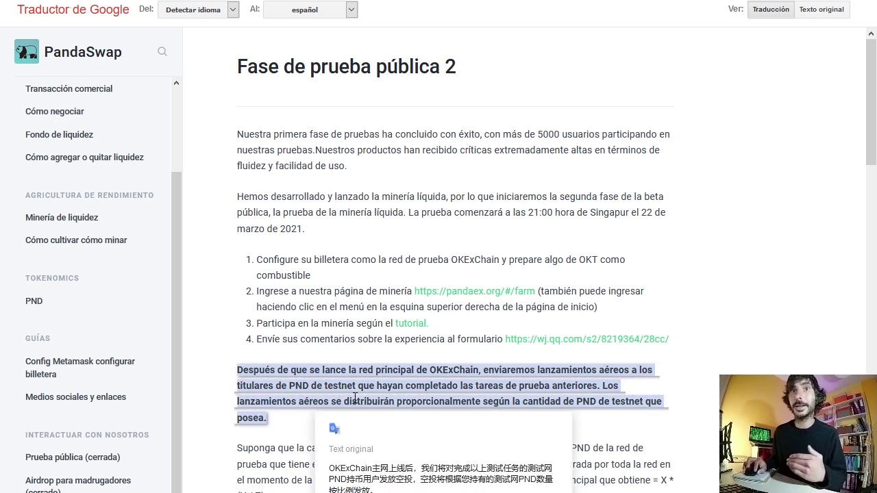